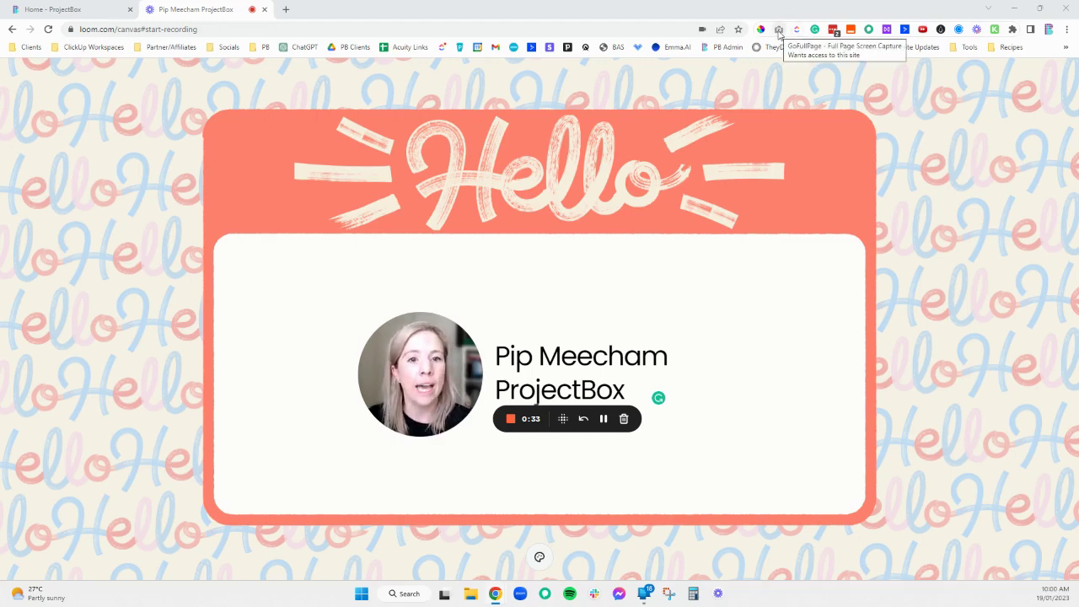
Load projectbox.com.au, close the old tab, and capture the full homepage with GoFullPage.
click(335, 31)
text(pro)
key(Return)
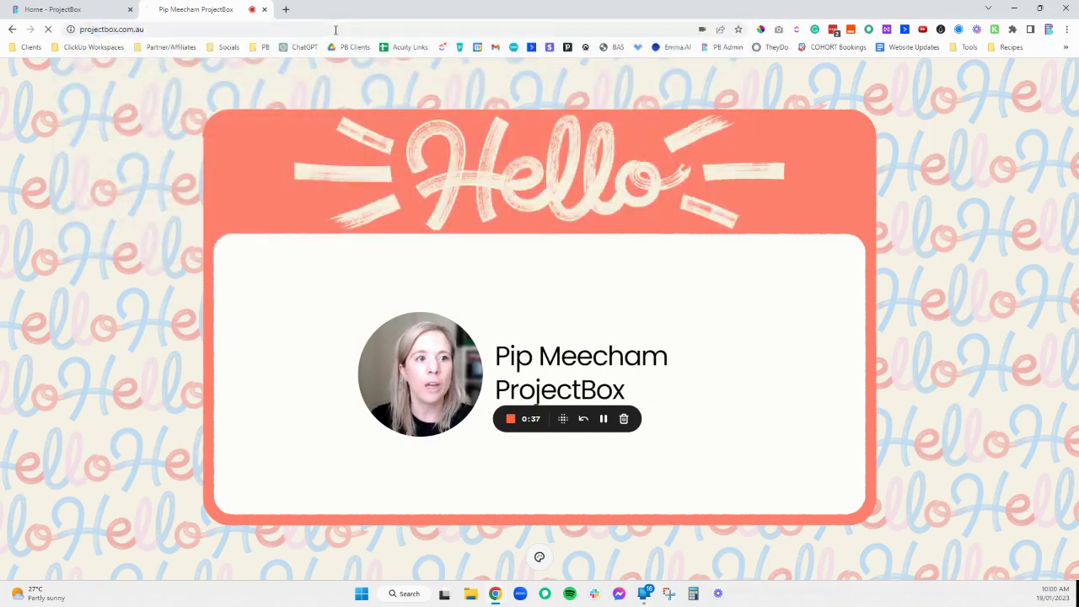
click(130, 10)
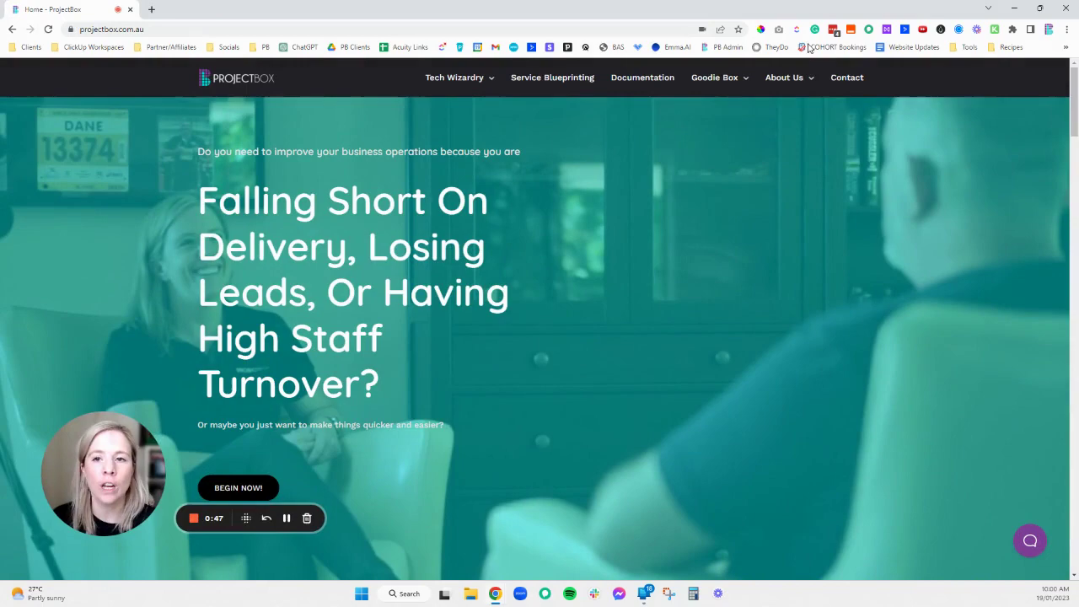
click(778, 29)
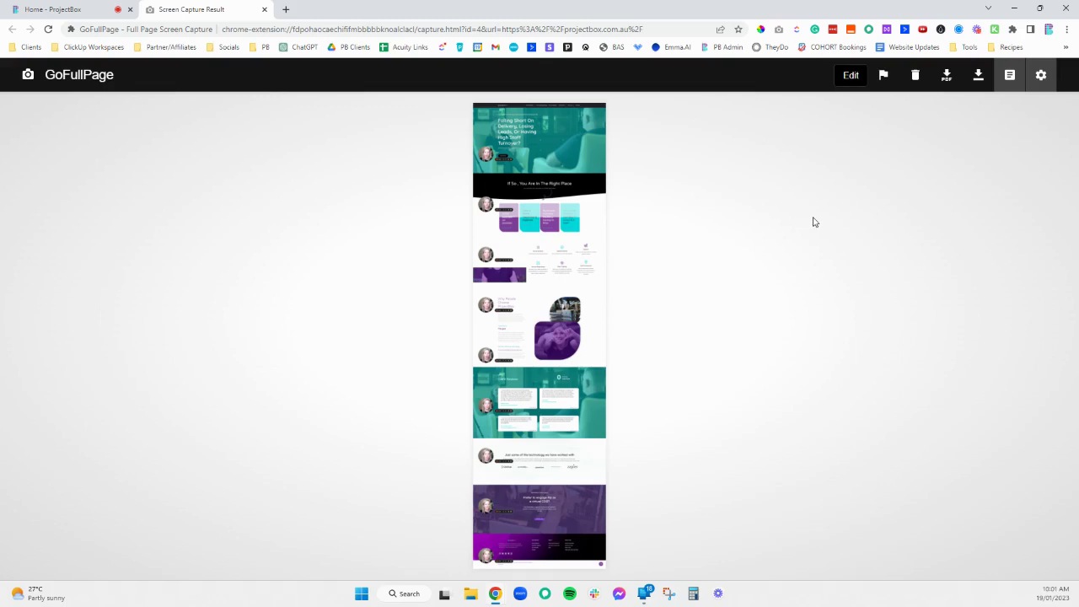
Open the capture in the Editor and place a blur box over the video bubble and button.
click(848, 74)
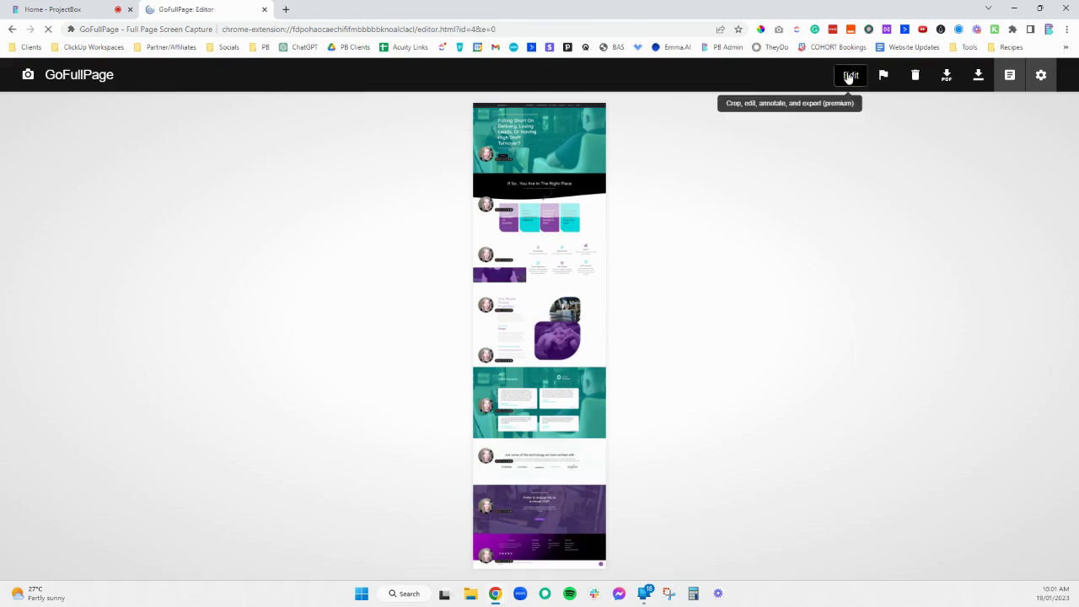
click(127, 74)
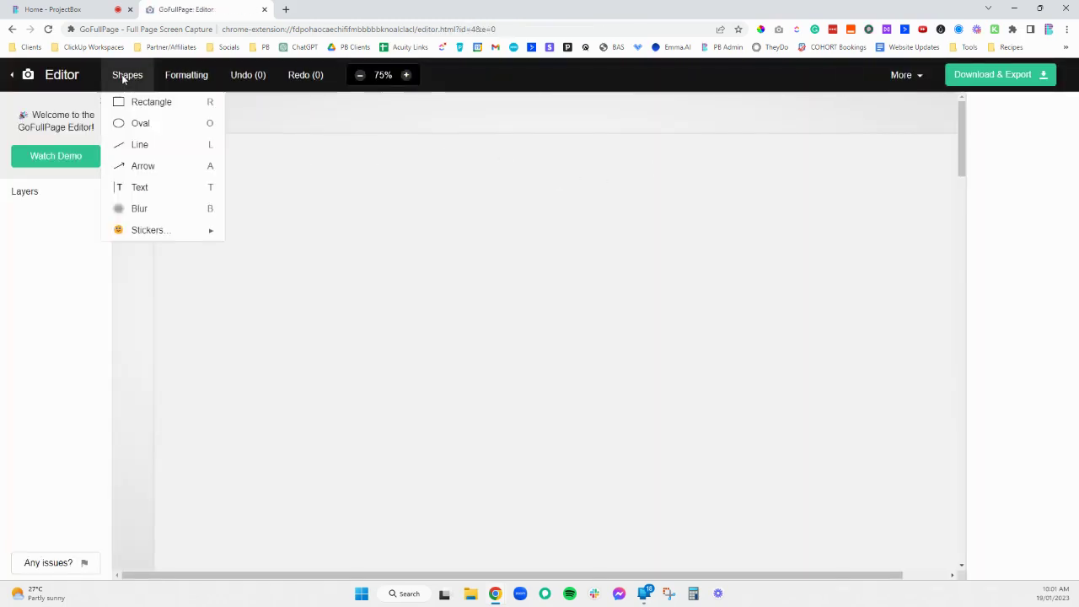
click(142, 210)
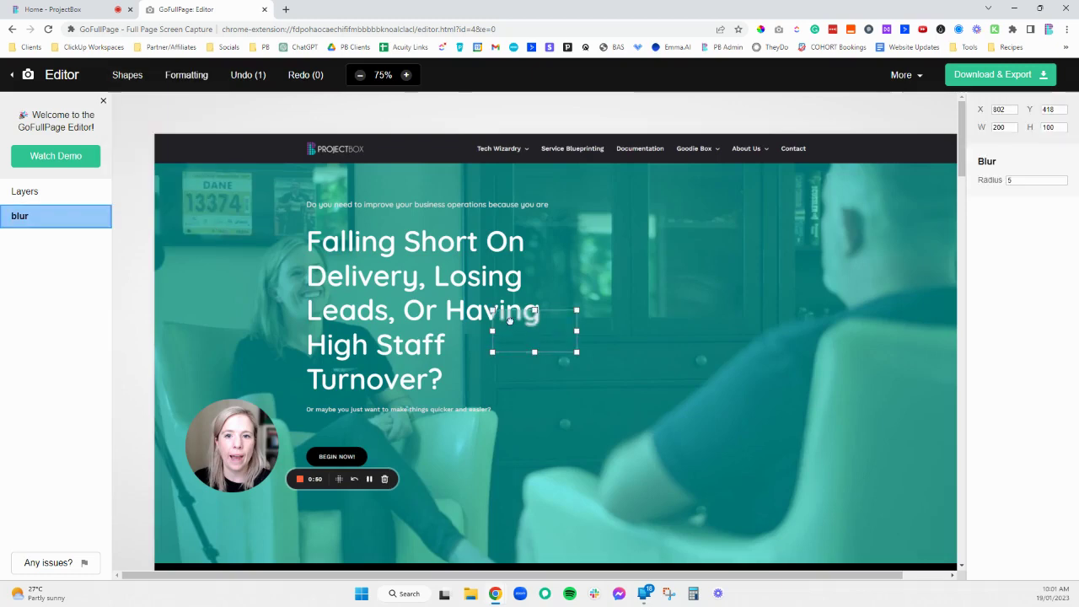
drag(510, 321, 191, 398)
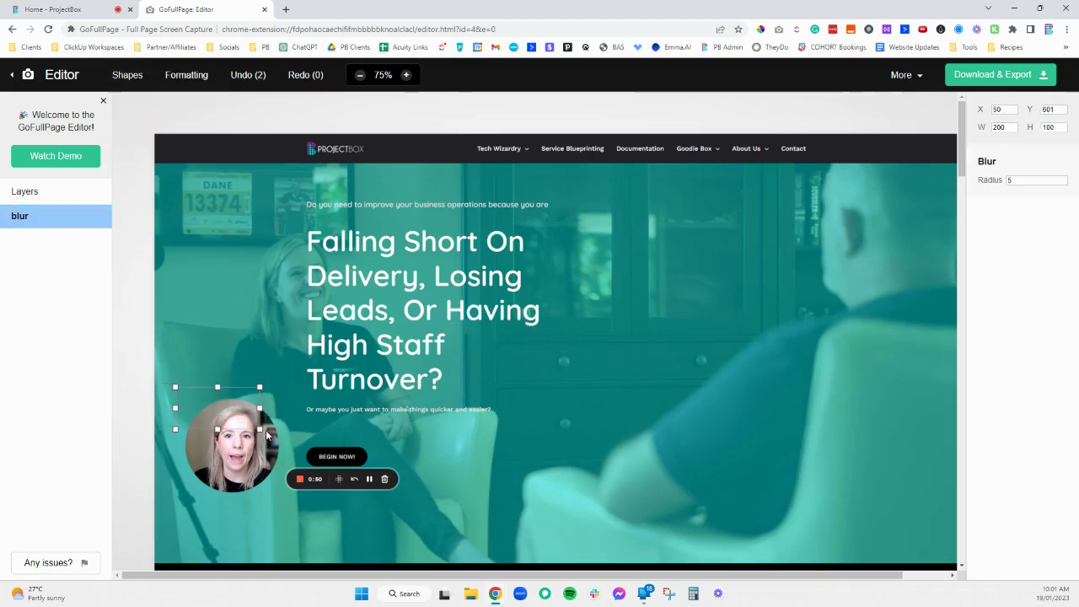
drag(258, 429, 448, 518)
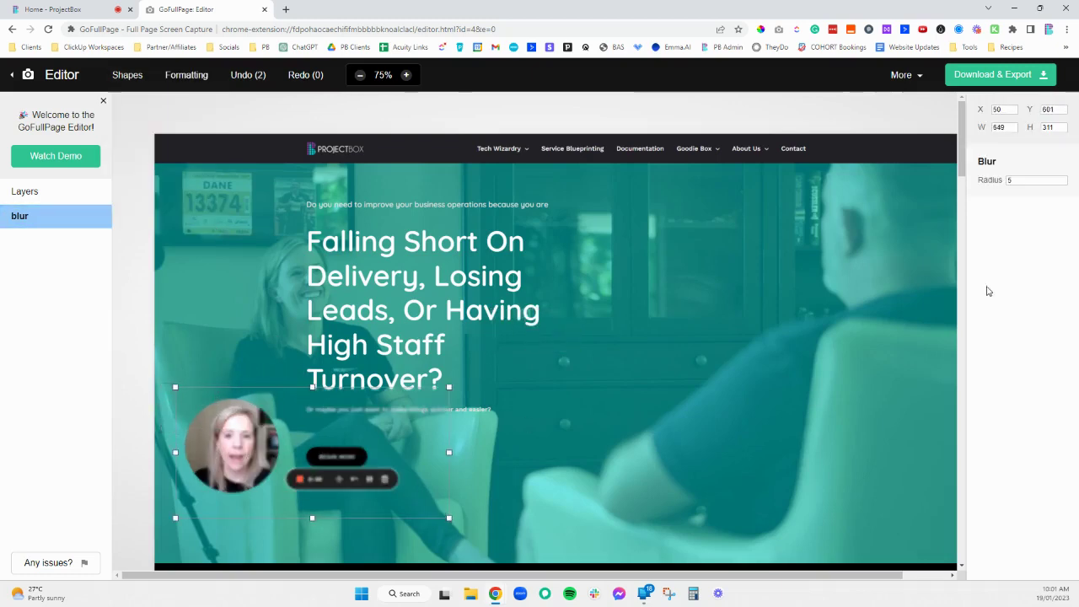
Set the blur radius to 80 and nudge the blur area slightly lower.
double_click(1012, 180)
text(80)
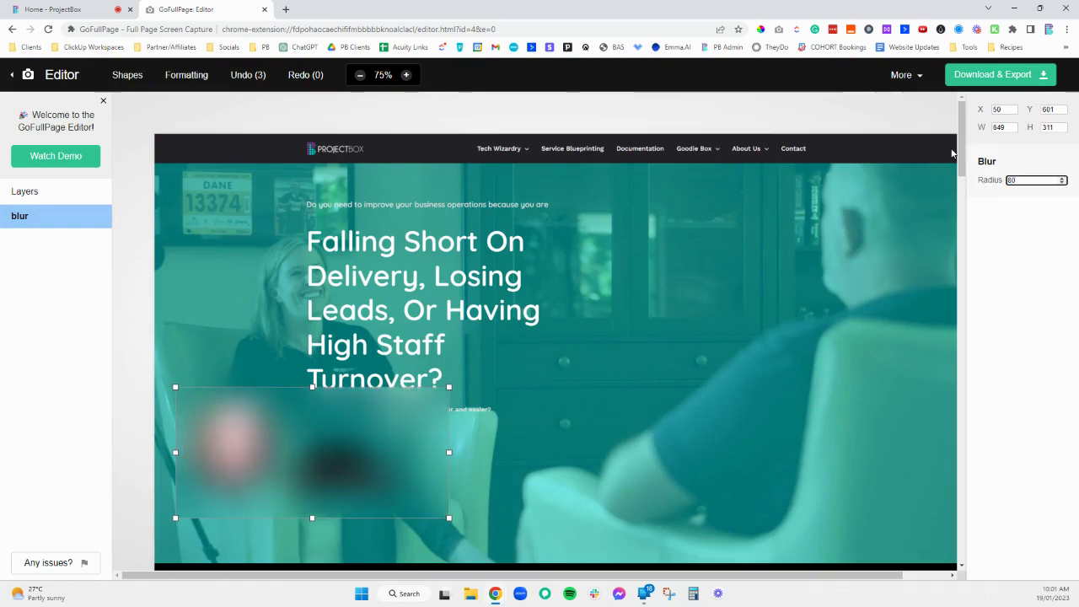
click(765, 111)
drag(349, 446, 344, 455)
Add a 'Please change this' text note and move it up beside the headline.
click(751, 316)
click(127, 74)
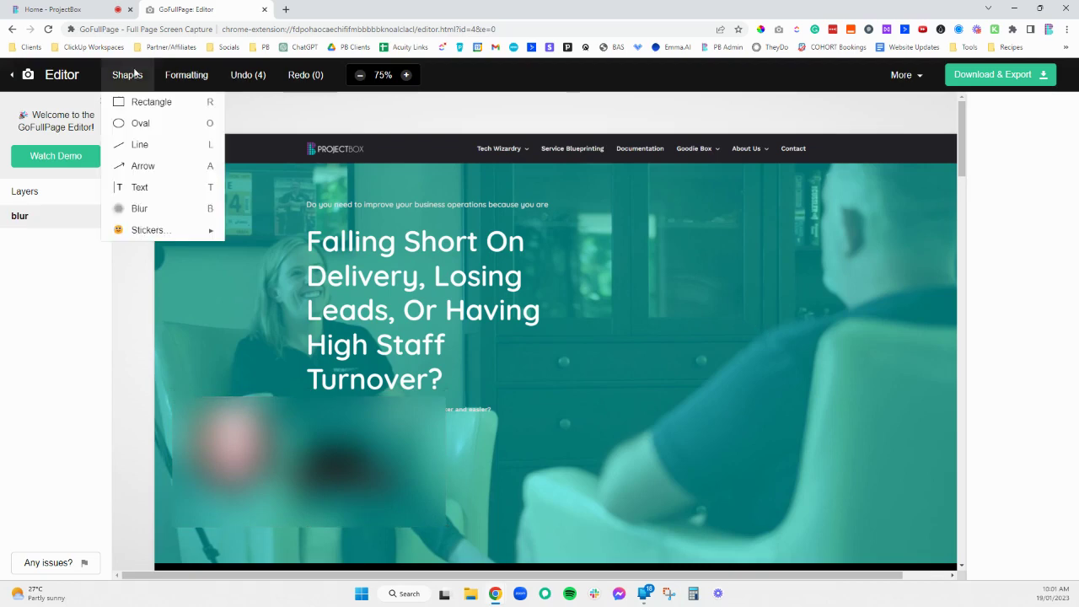
click(155, 194)
double_click(518, 338)
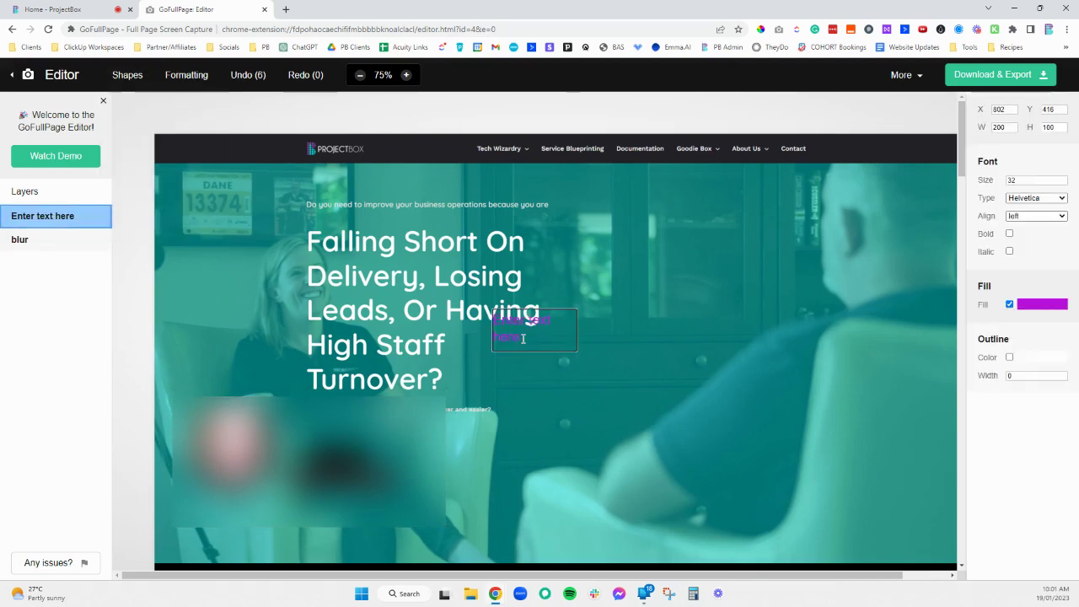
text(Please change this)
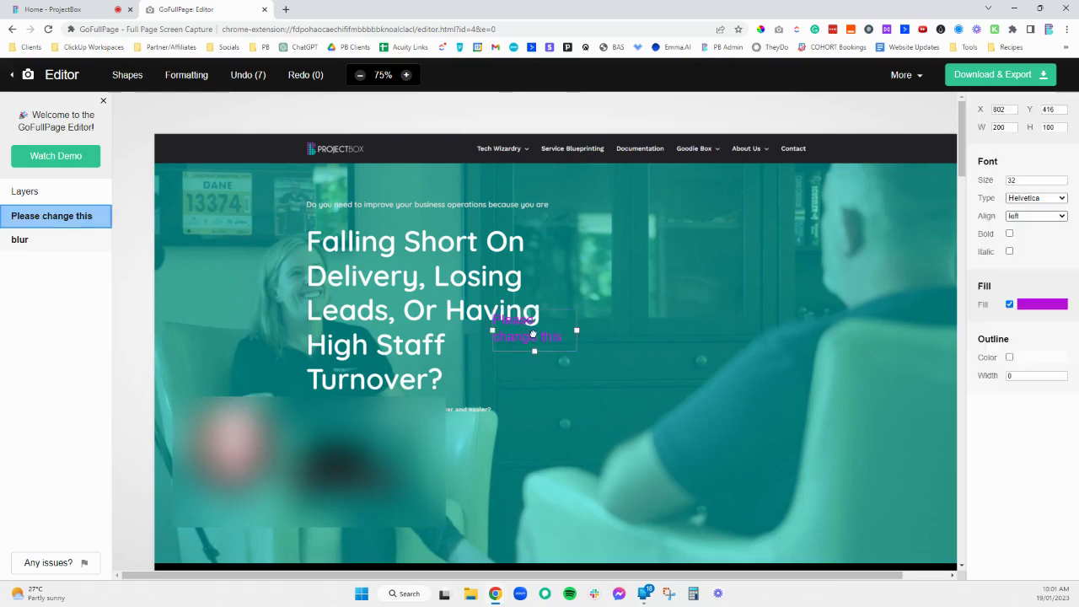
drag(536, 336, 739, 266)
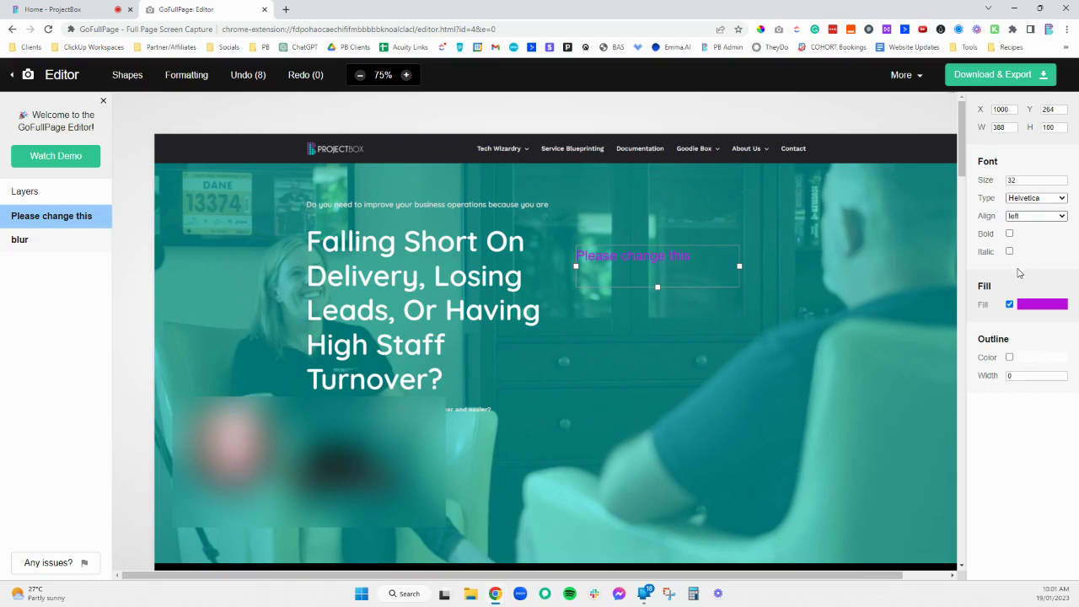
Add an arrow pointing from the note toward the headline.
click(127, 74)
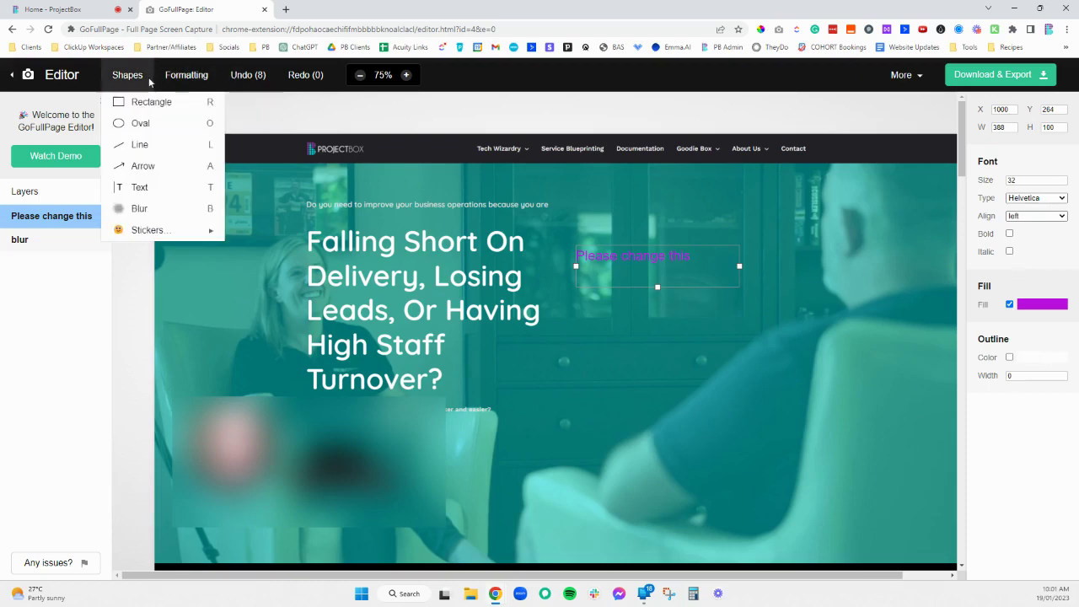
click(140, 167)
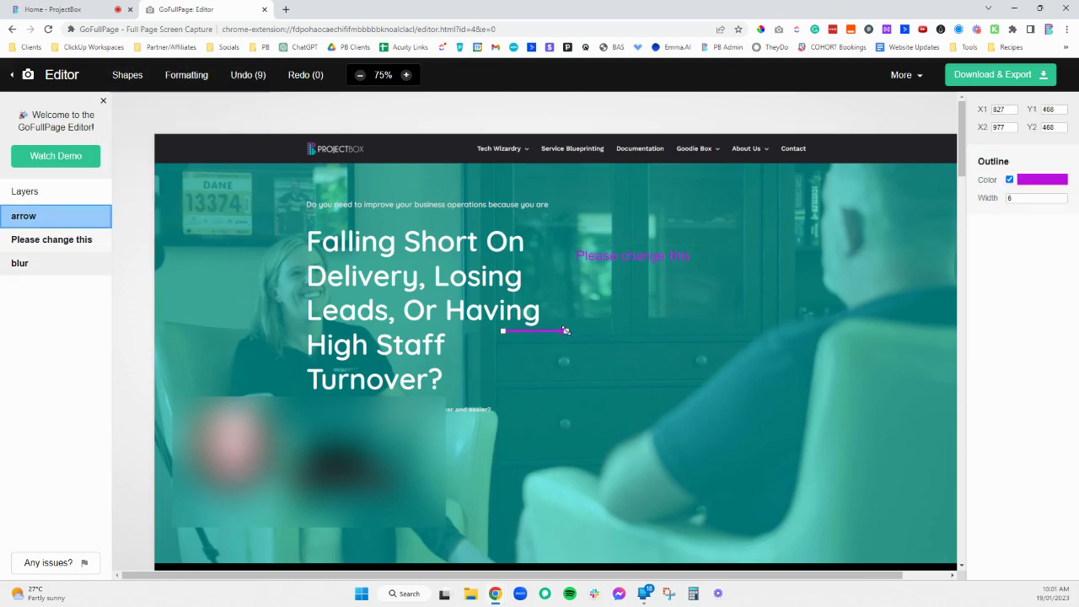
drag(567, 331, 577, 296)
click(624, 307)
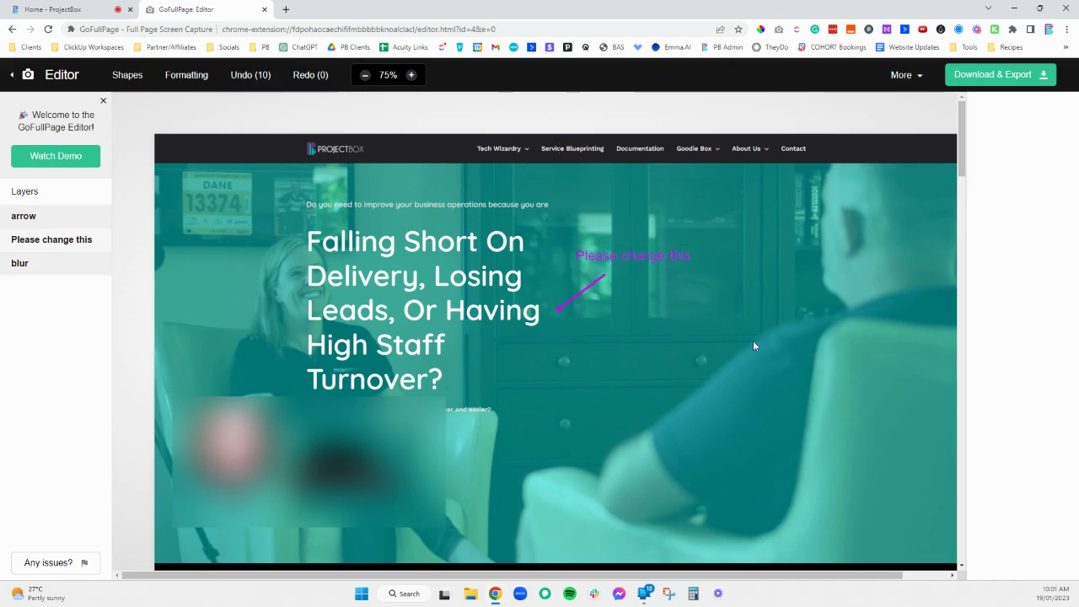
Look through the Shapes and Formatting menus, then bring up the Download & Export choices.
click(127, 74)
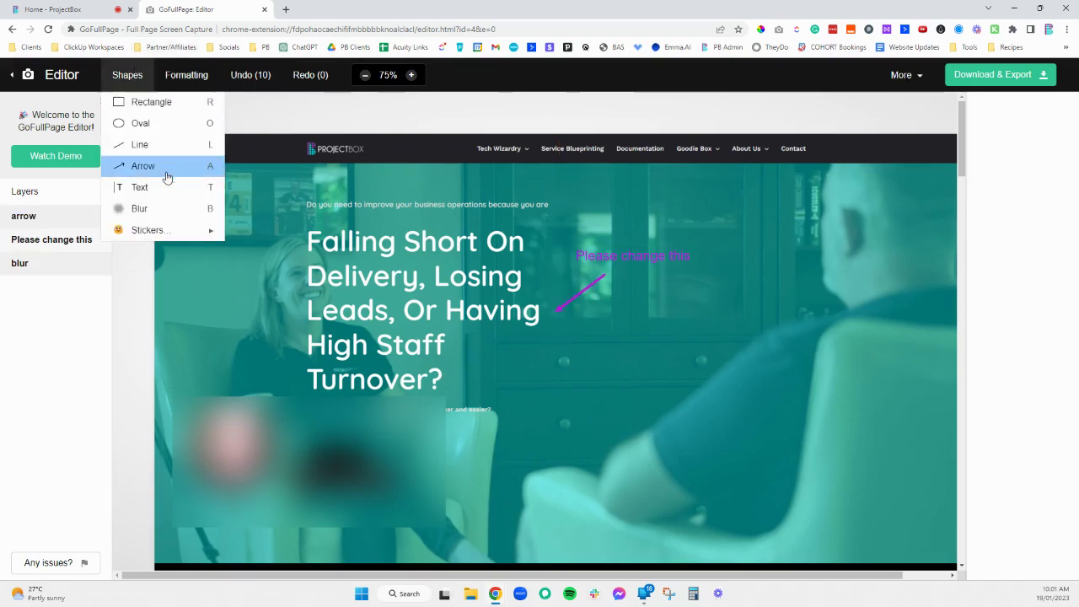
click(180, 78)
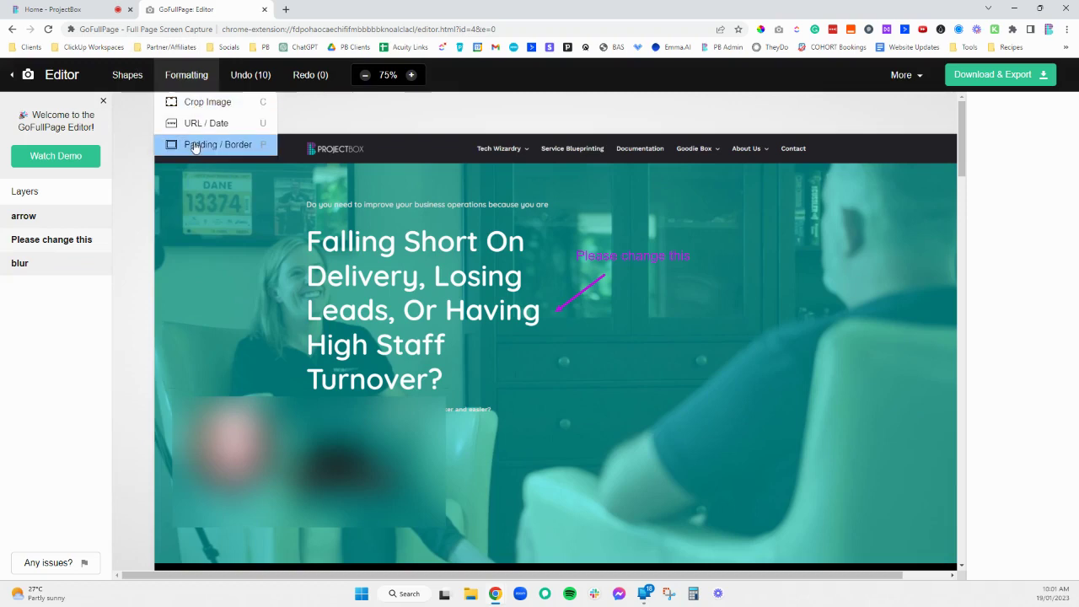
click(127, 74)
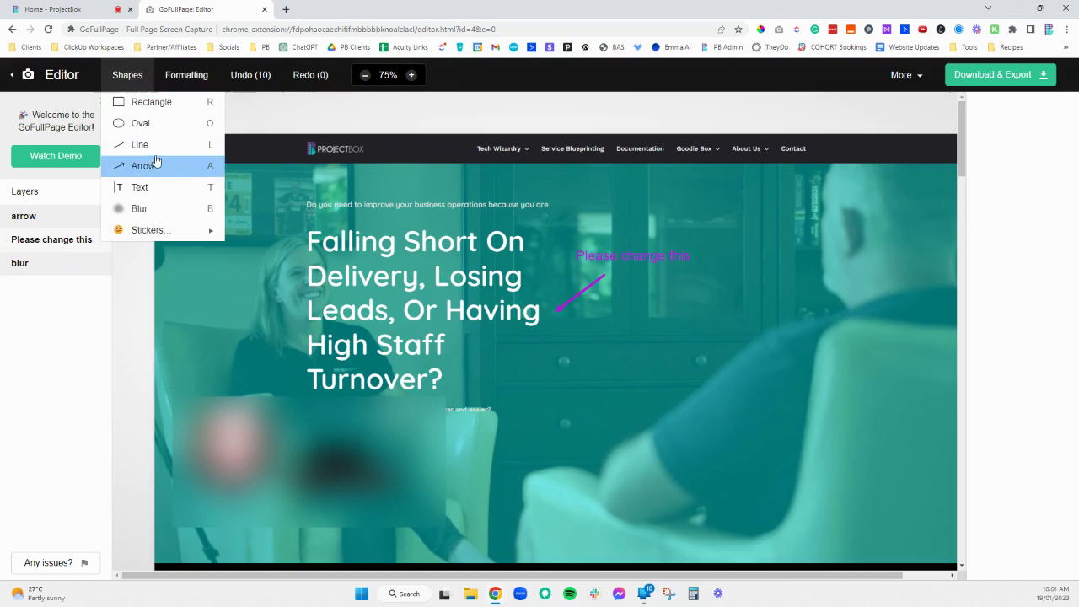
click(305, 188)
click(994, 76)
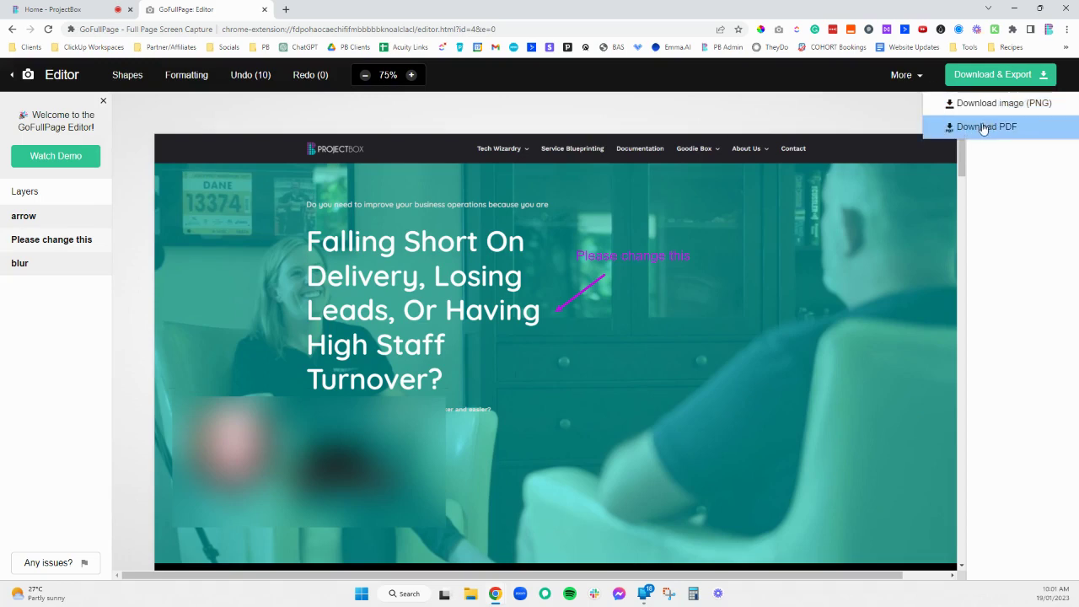
Download the annotated capture as a PNG and open it in the image viewer.
click(982, 108)
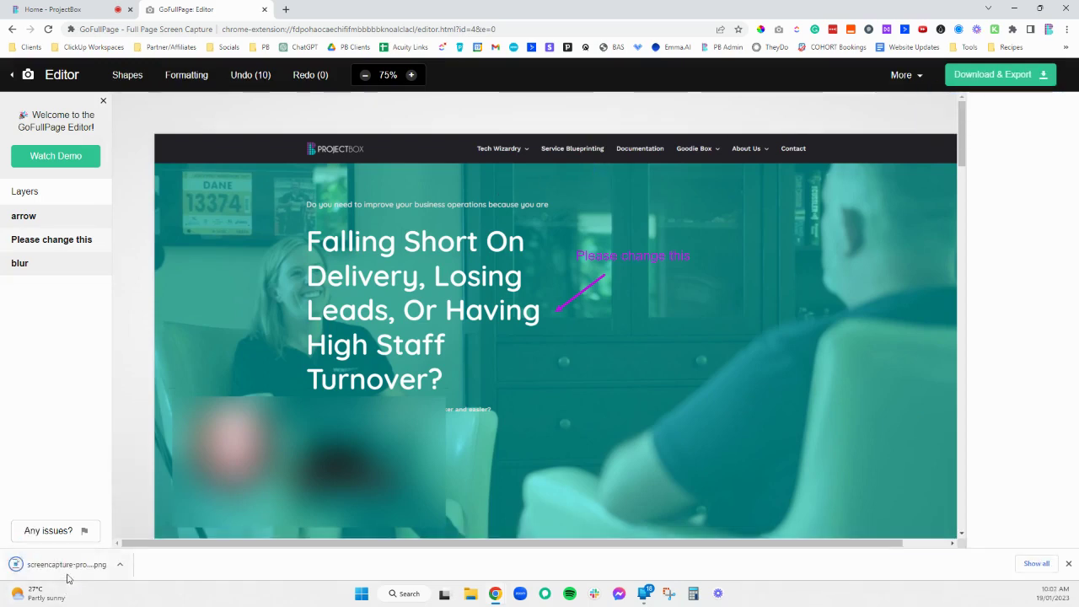
click(69, 575)
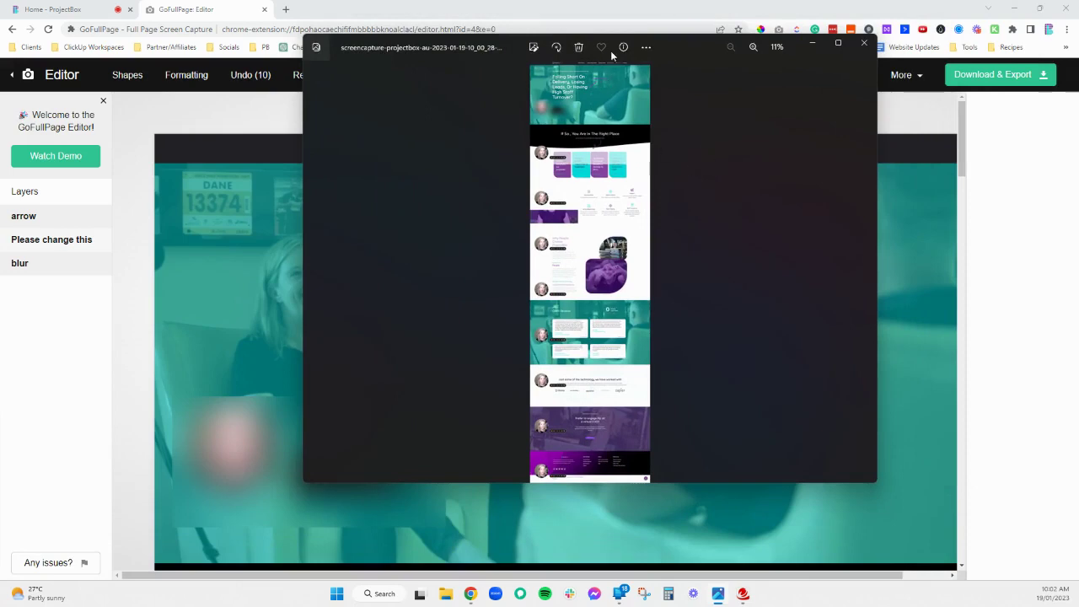
Close the image viewer, download the capture as a PDF, and review its three pages.
click(861, 43)
click(1016, 76)
click(1011, 128)
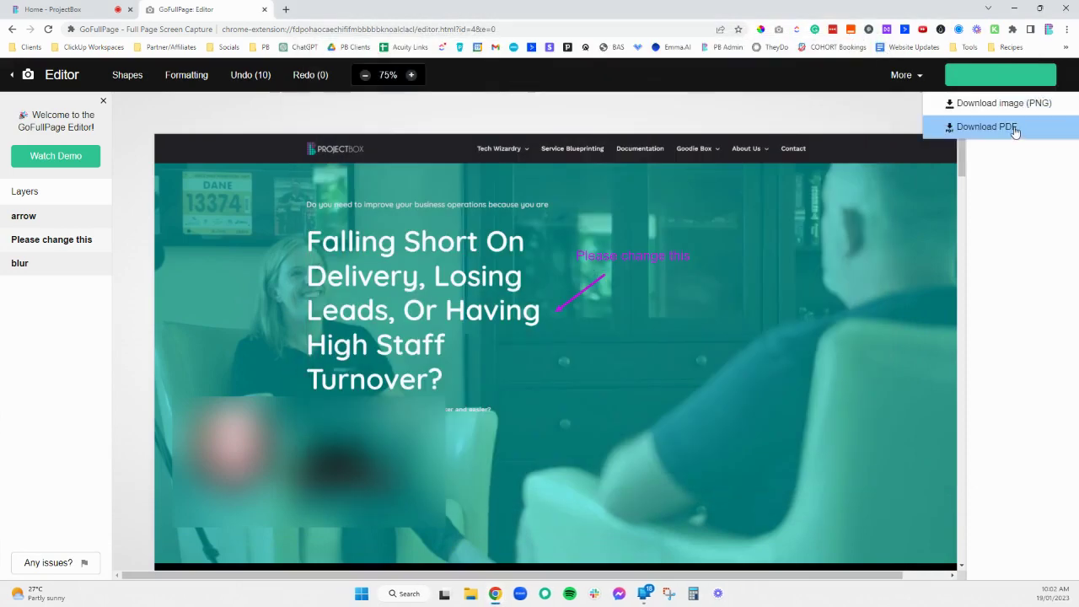
click(74, 566)
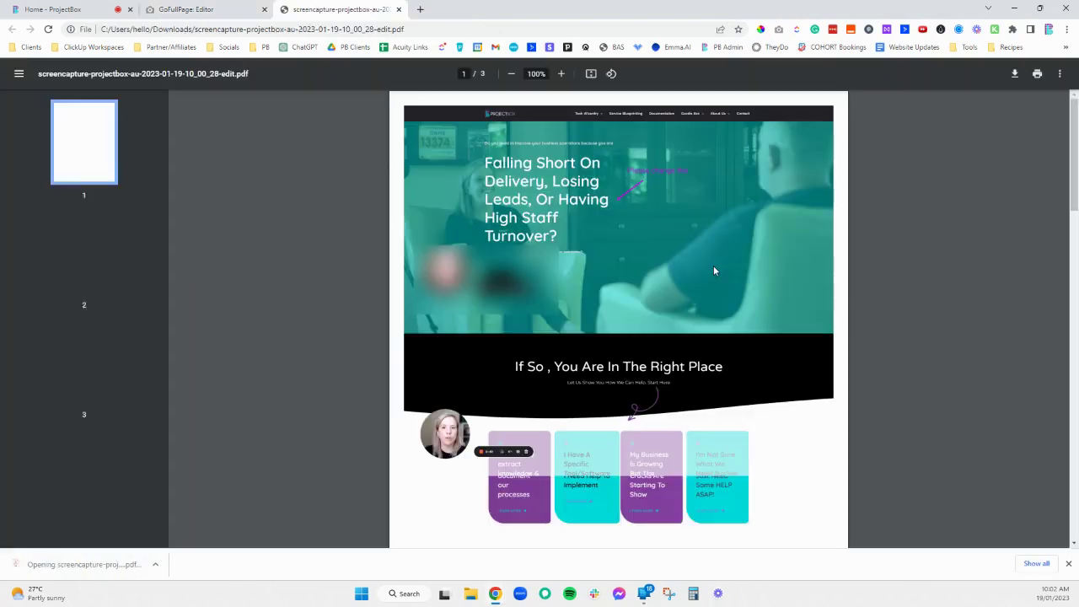
scroll(814, 238, down, 20)
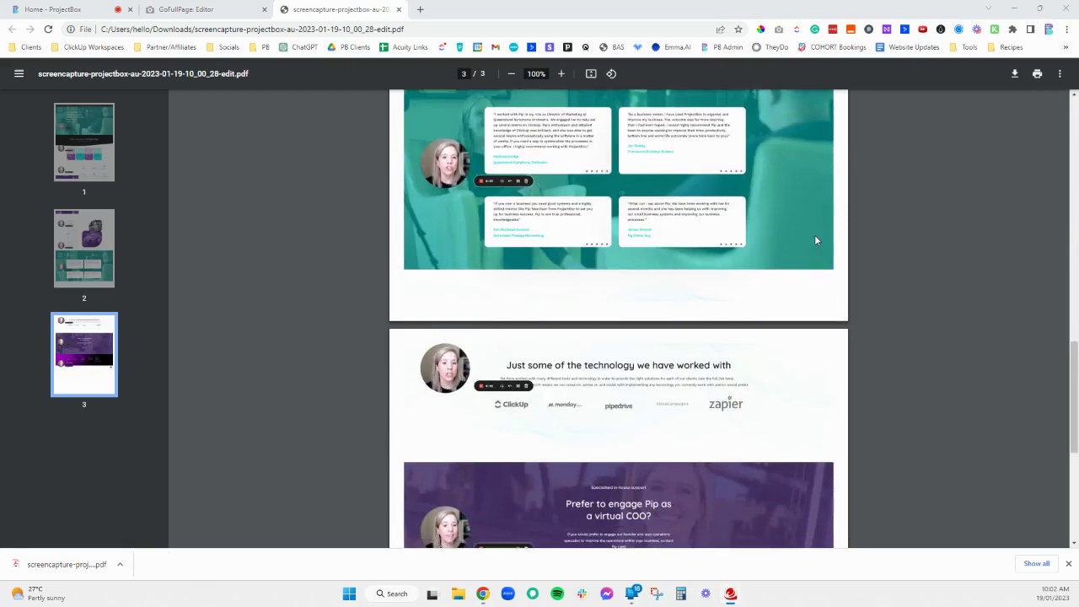
scroll(778, 226, up, 20)
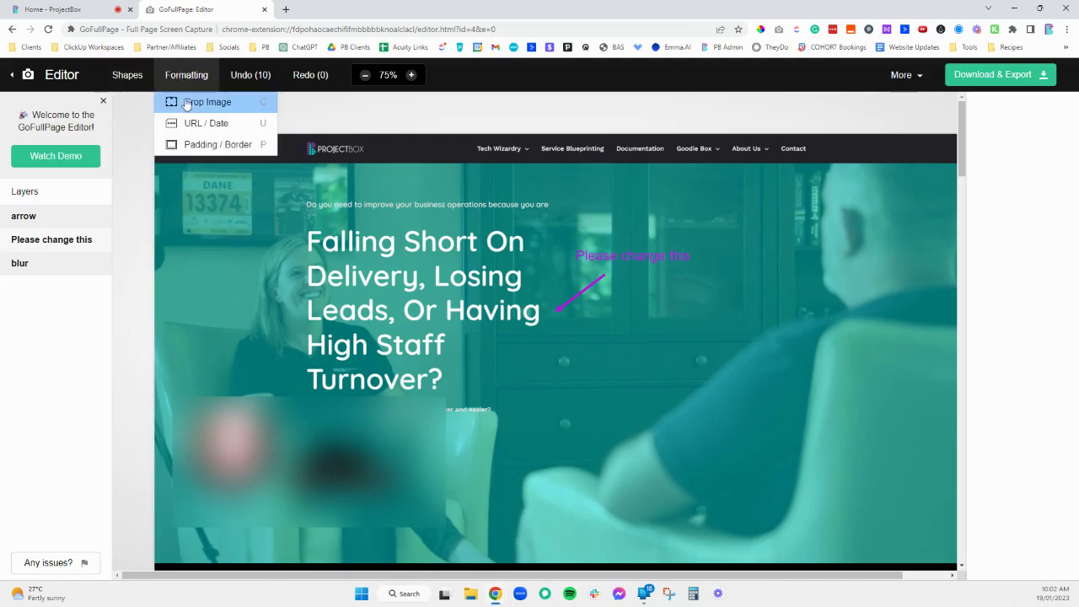
Crop the capture to 1920×4793 so it ends below the testimonials.
click(202, 101)
scroll(548, 337, down, 3)
scroll(592, 340, down, 20)
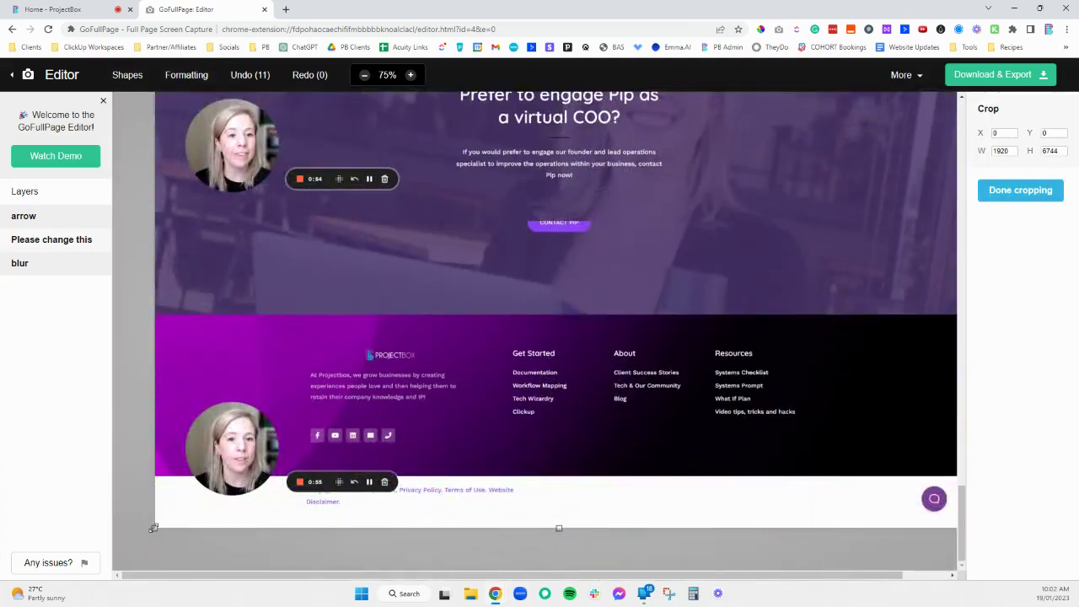
drag(152, 527, 227, 274)
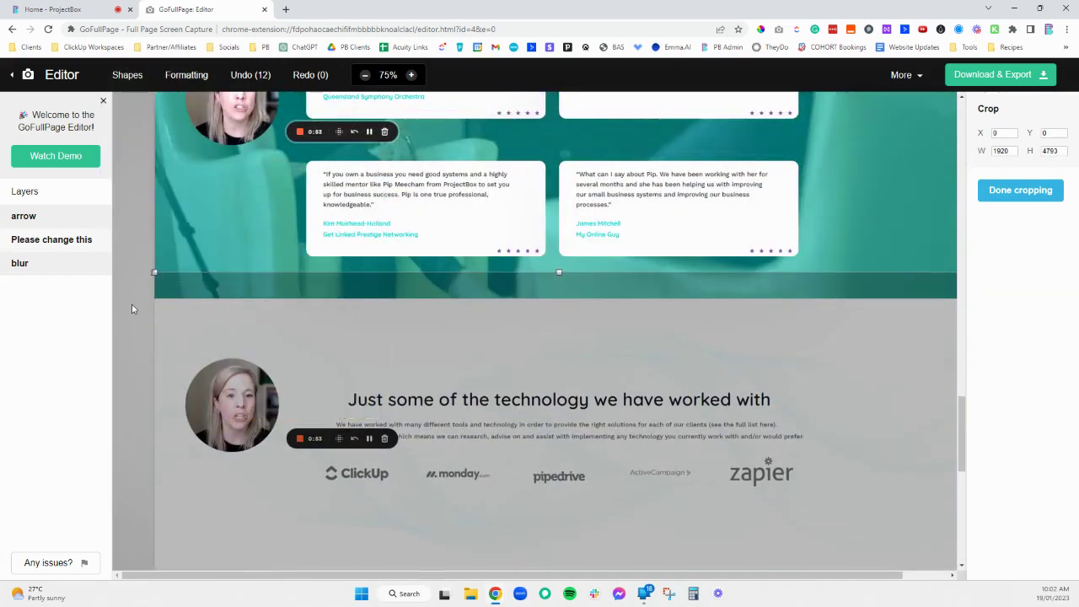
click(1030, 197)
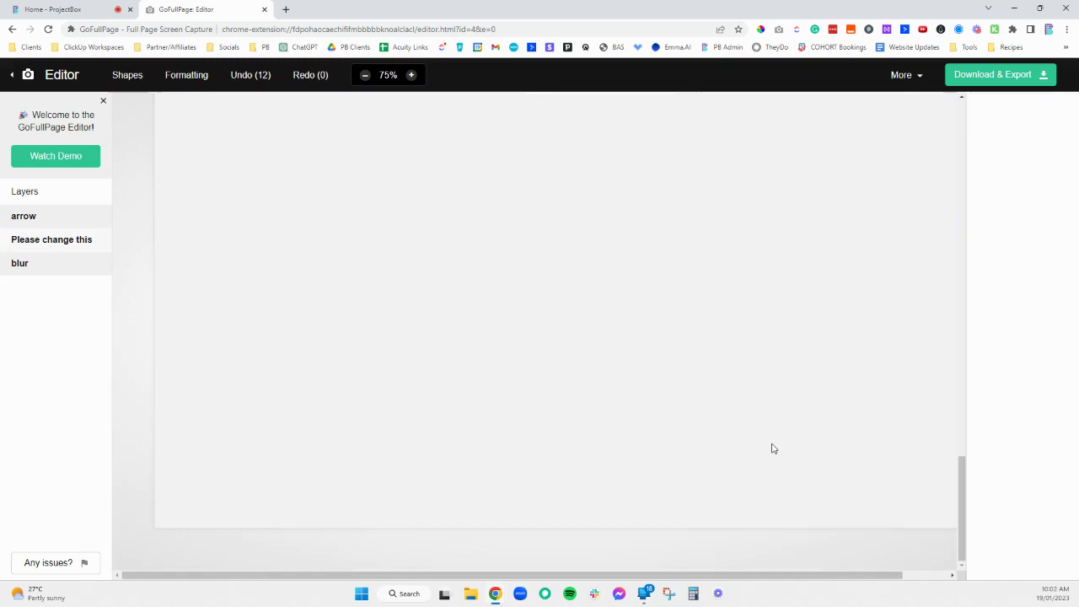
scroll(772, 443, up, 10)
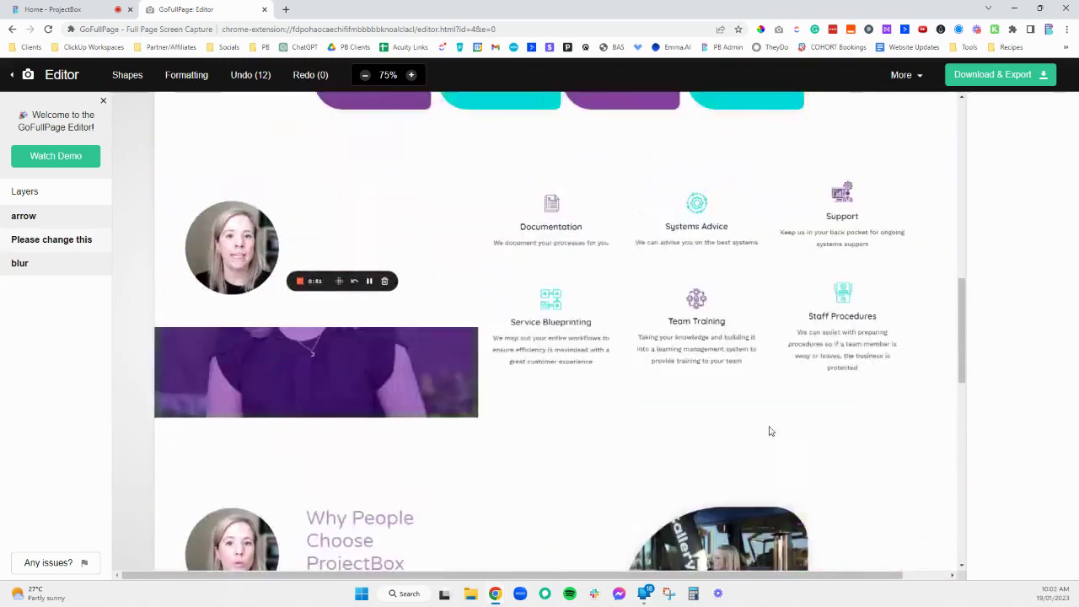
scroll(767, 429, up, 10)
click(672, 280)
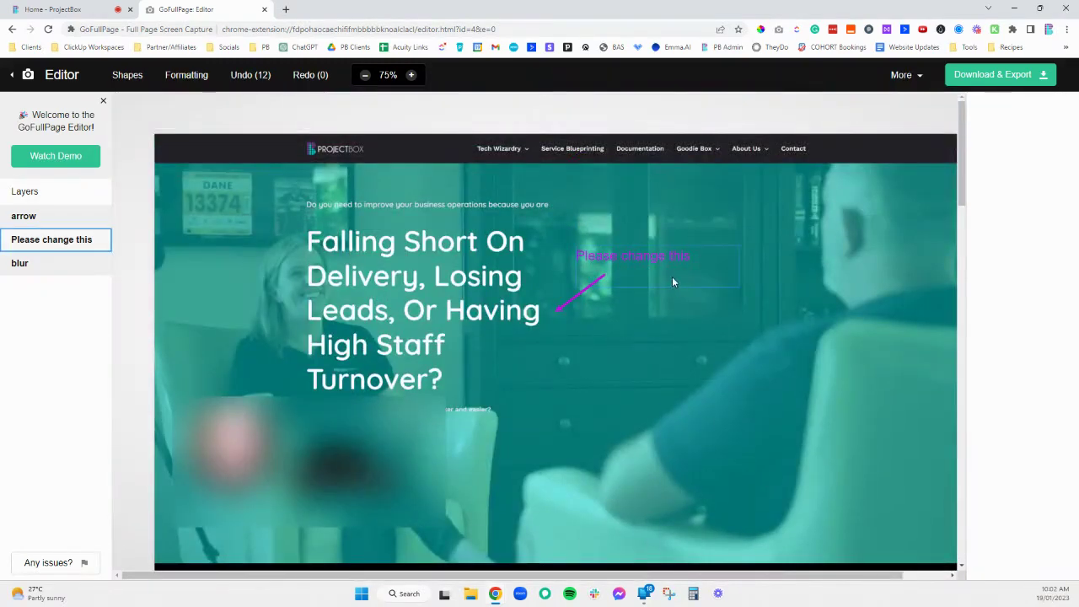
click(679, 234)
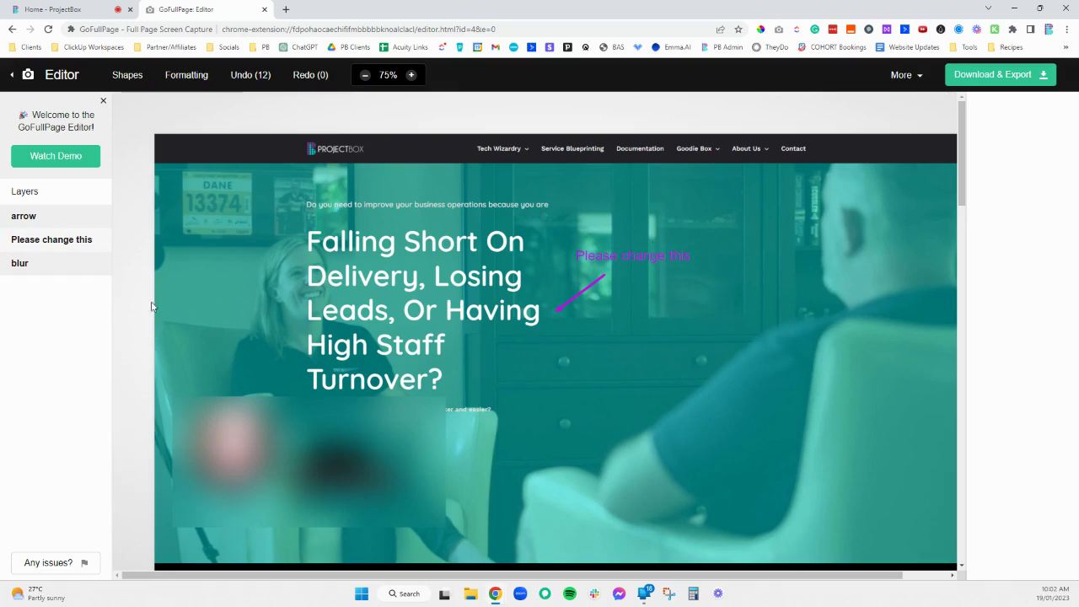
click(1020, 74)
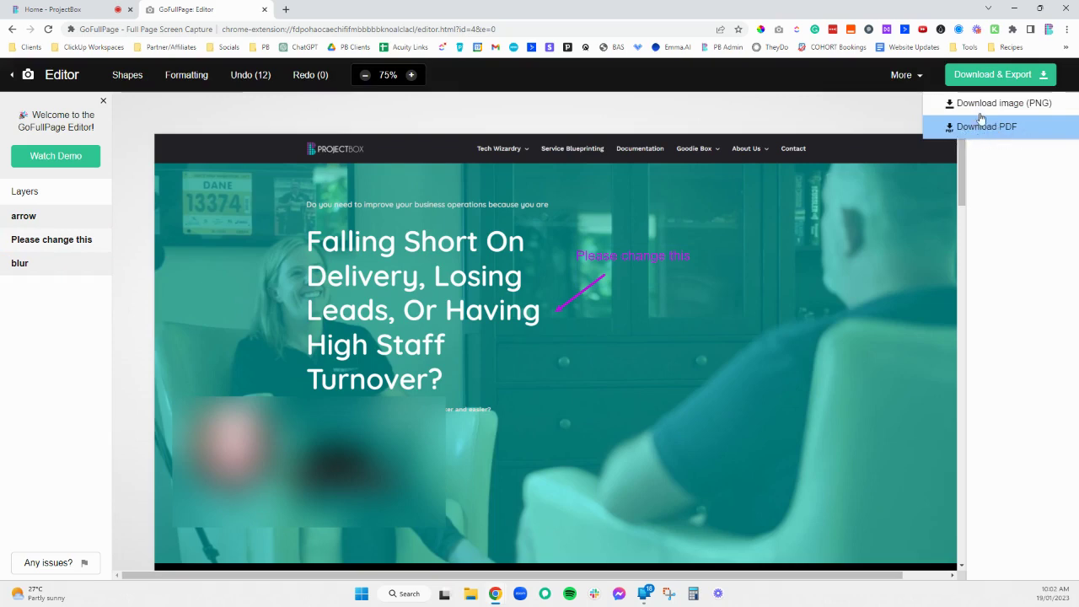
click(895, 76)
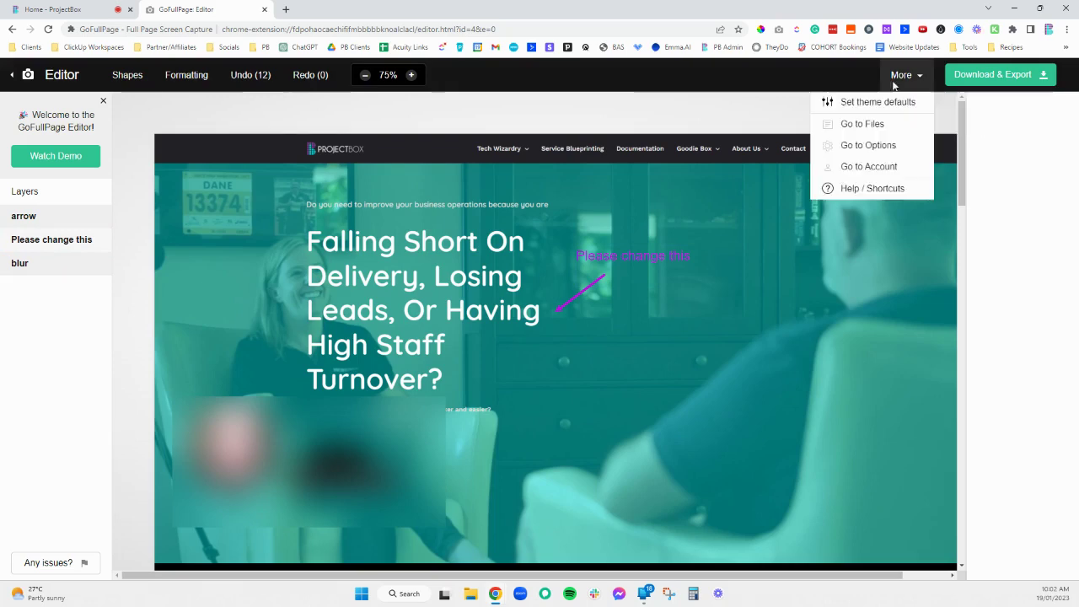
click(761, 99)
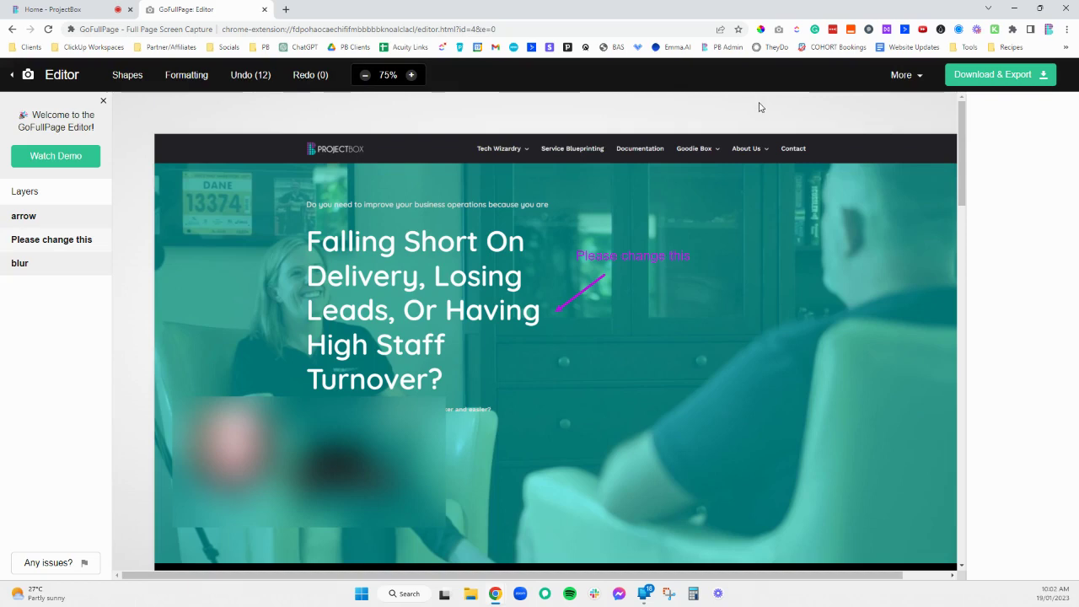